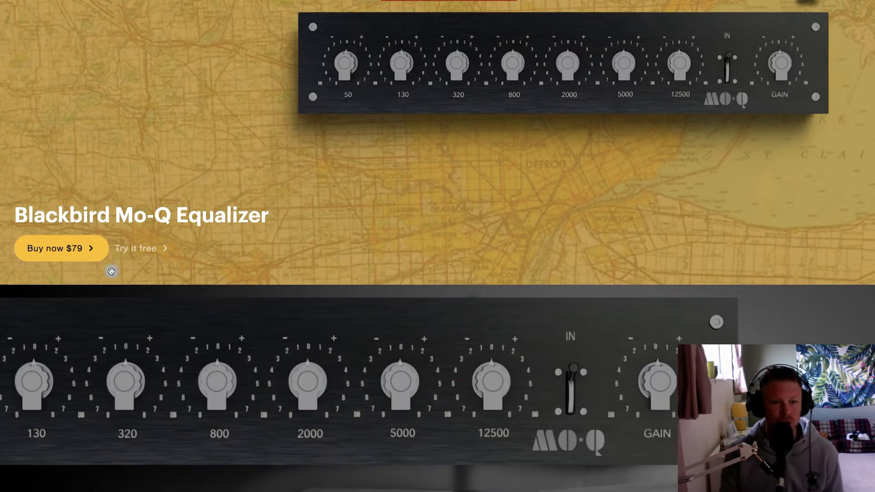
Step: Read through the Blackbird Mo-Q Equalizer product page, from the price and bands to the history and modeling technology sections
{"action": "scroll", "coordinate": [279, 246], "scroll_direction": "down", "scroll_amount": 5}
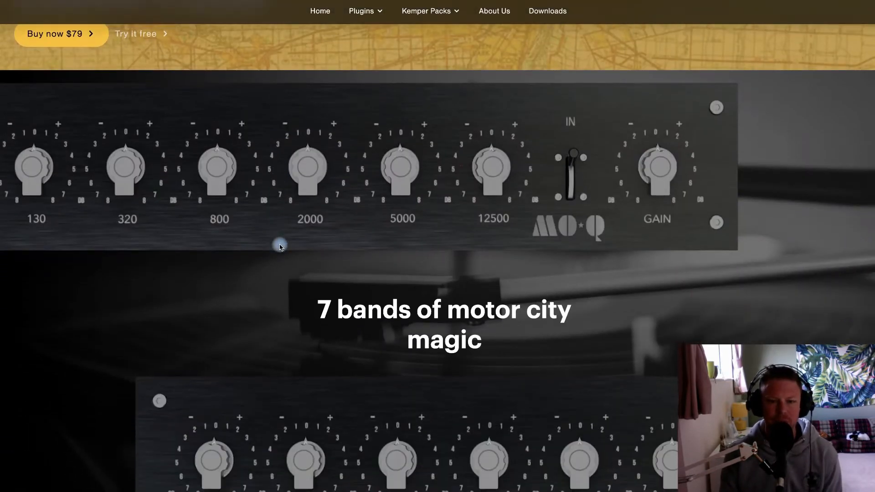
{"action": "scroll", "coordinate": [279, 246], "scroll_direction": "down", "scroll_amount": 12}
{"action": "scroll", "coordinate": [280, 247], "scroll_direction": "down", "scroll_amount": 2}
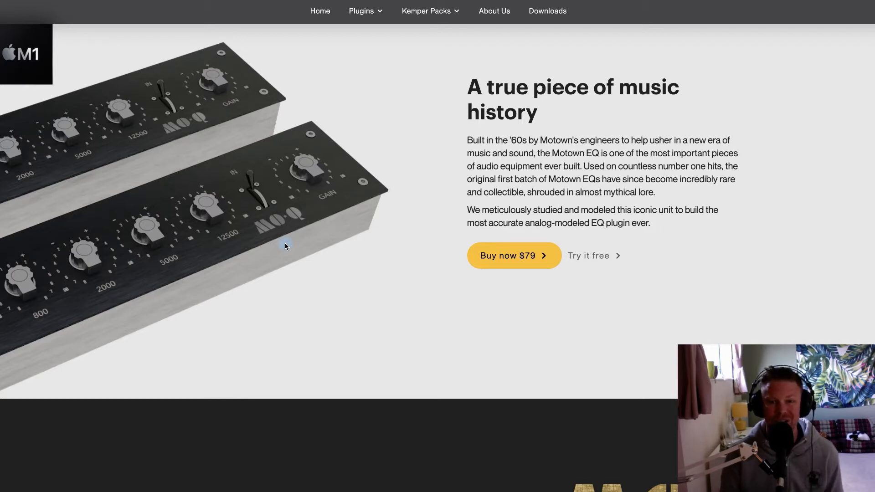
{"action": "scroll", "coordinate": [375, 236], "scroll_direction": "down", "scroll_amount": 4}
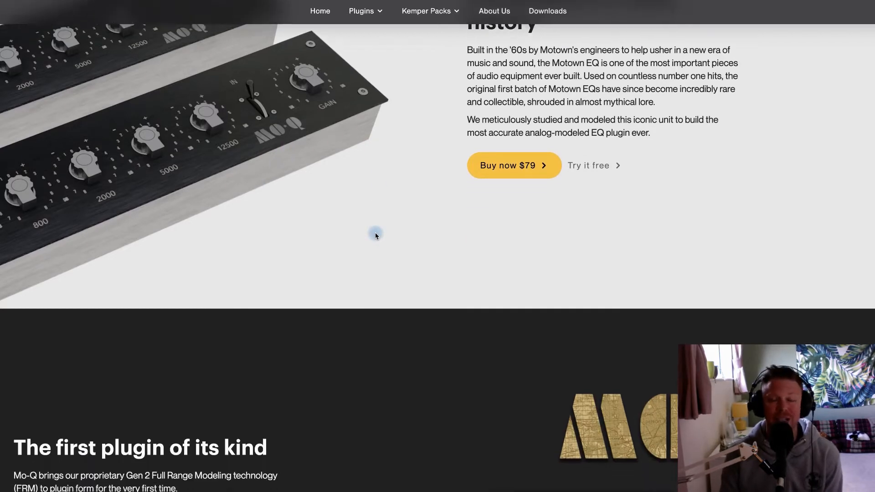
{"action": "scroll", "coordinate": [375, 236], "scroll_direction": "down", "scroll_amount": 3}
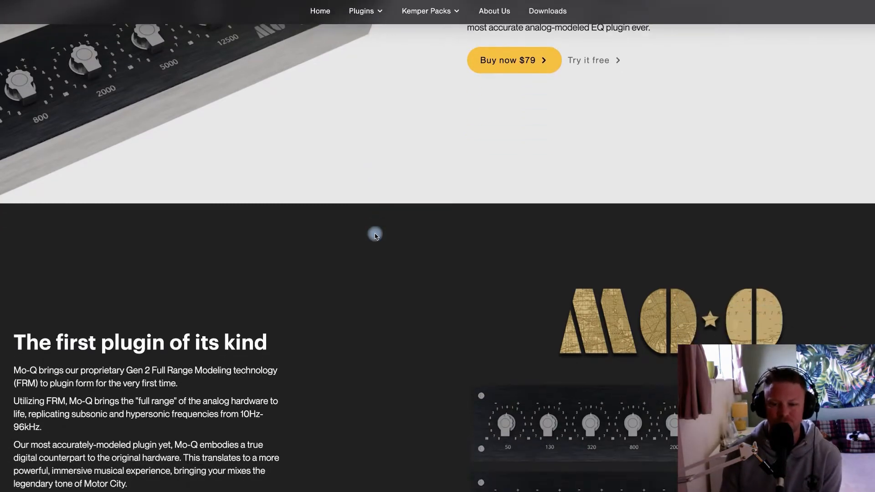
{"action": "scroll", "coordinate": [375, 236], "scroll_direction": "down", "scroll_amount": 3}
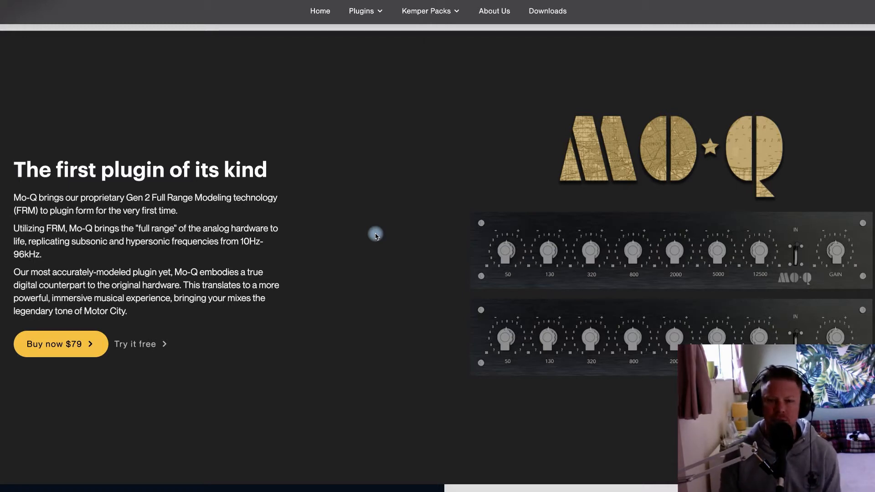
{"action": "scroll", "coordinate": [376, 235], "scroll_direction": "down", "scroll_amount": 2}
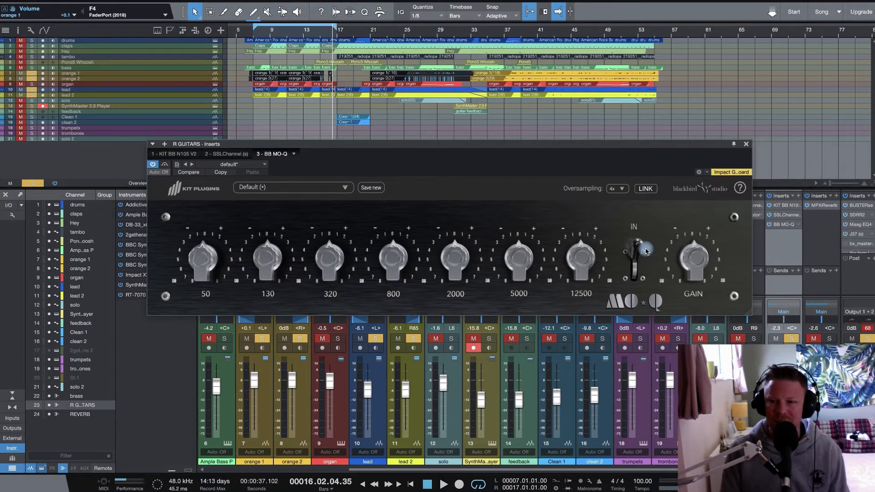
Step: Reposition the MO-Q window on the R GUITARS bus and listen to the soloed guitars from bar 7 with all bands flat
{"action": "left_click_drag", "start_coordinate": [652, 147], "coordinate": [625, 148]}
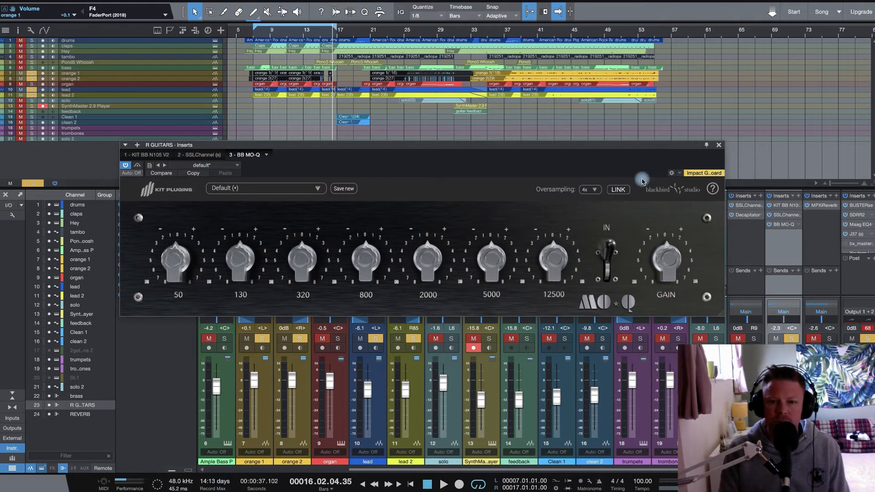
{"action": "left_click", "coordinate": [255, 36]}
{"action": "left_click_drag", "start_coordinate": [504, 142], "coordinate": [520, 144]}
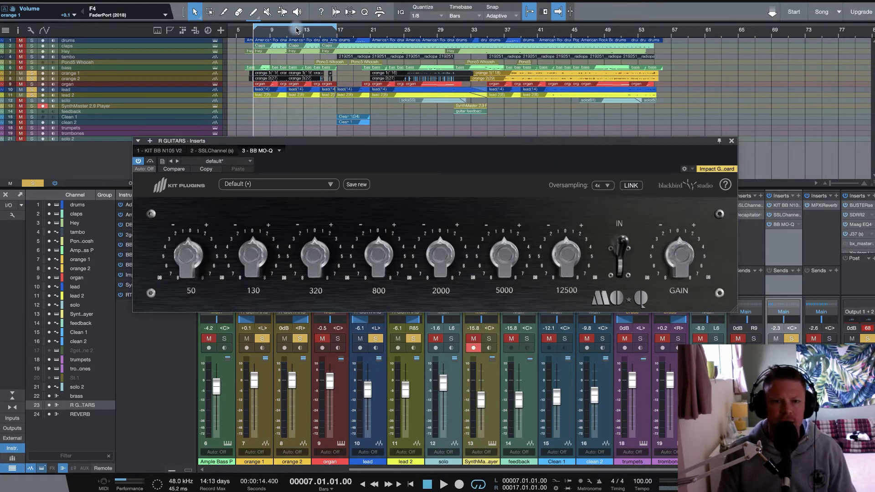
{"action": "key", "text": "space"}
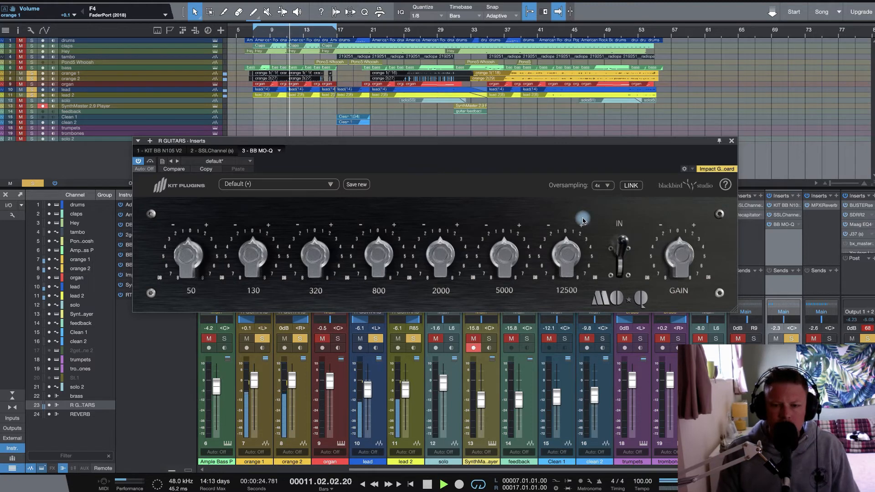
{"action": "key", "text": "space"}
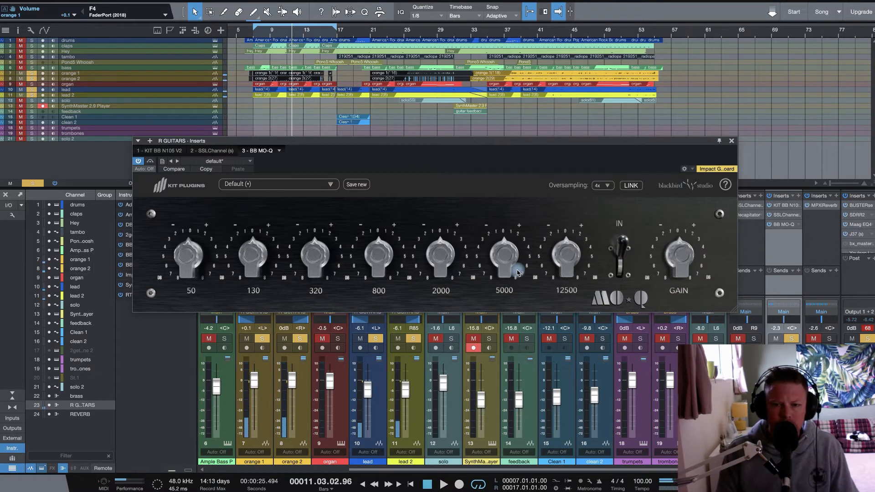
Step: Play the soloed guitars while sweeping the MO-Q 5000 band up to 7.8 dB, and ease it back to a moderate boost
{"action": "mouse_move", "coordinate": [513, 263]}
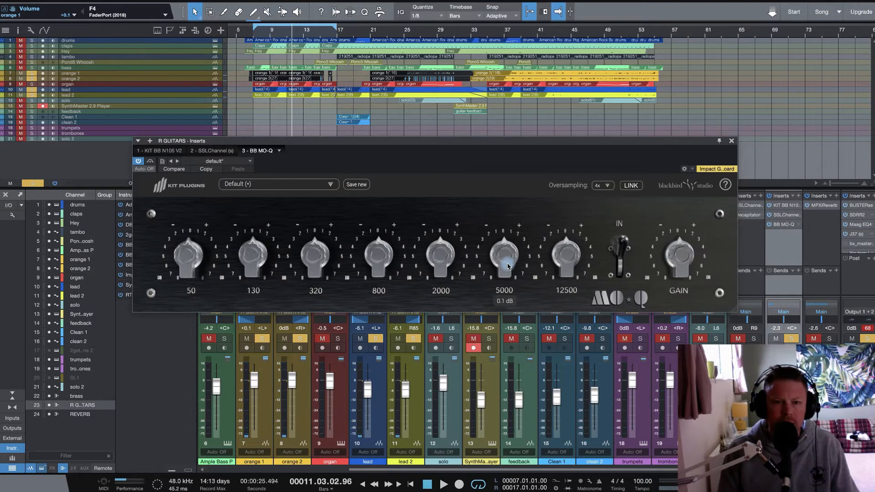
{"action": "key", "text": "space"}
{"action": "scroll", "coordinate": [507, 269], "scroll_direction": "up", "scroll_amount": 5}
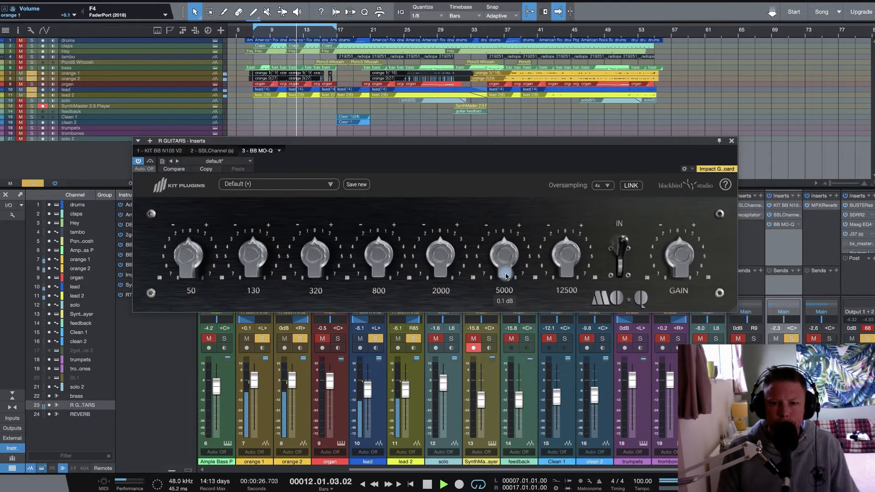
{"action": "left_click_drag", "start_coordinate": [507, 271], "coordinate": [509, 222]}
{"action": "mouse_move", "coordinate": [509, 241]}
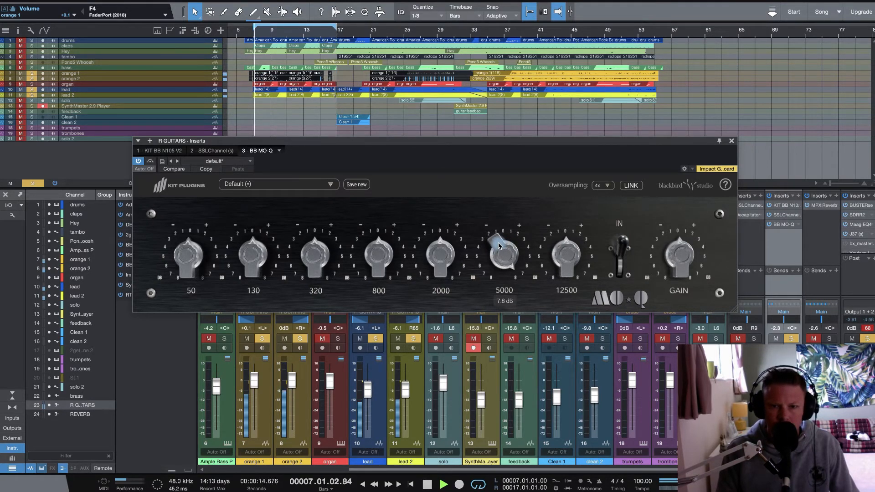
{"action": "left_click_drag", "start_coordinate": [499, 247], "coordinate": [500, 276]}
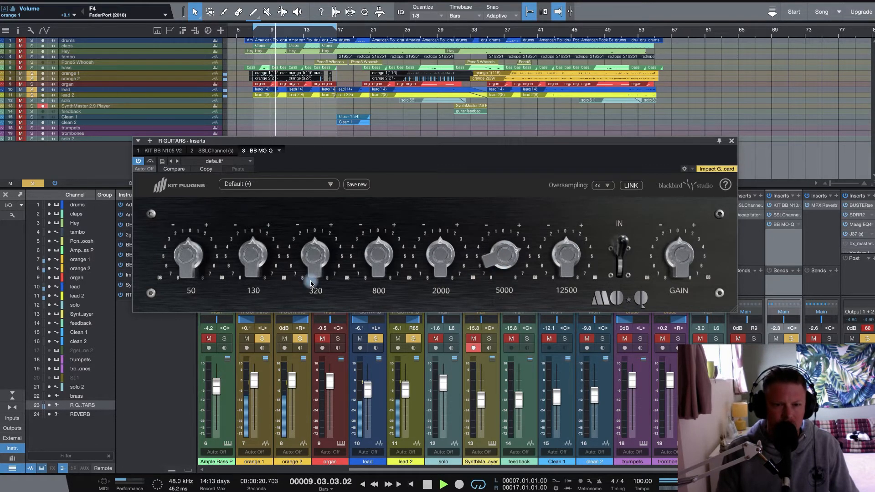
Step: Boost the 320 band on the guitar EQ and compare the sound with the EQ bypassed and engaged
{"action": "mouse_move", "coordinate": [314, 246]}
{"action": "left_mouse_down"}
{"action": "mouse_move", "coordinate": [313, 255]}
{"action": "mouse_move", "coordinate": [311, 235]}
{"action": "mouse_move", "coordinate": [308, 249]}
{"action": "left_mouse_up"}
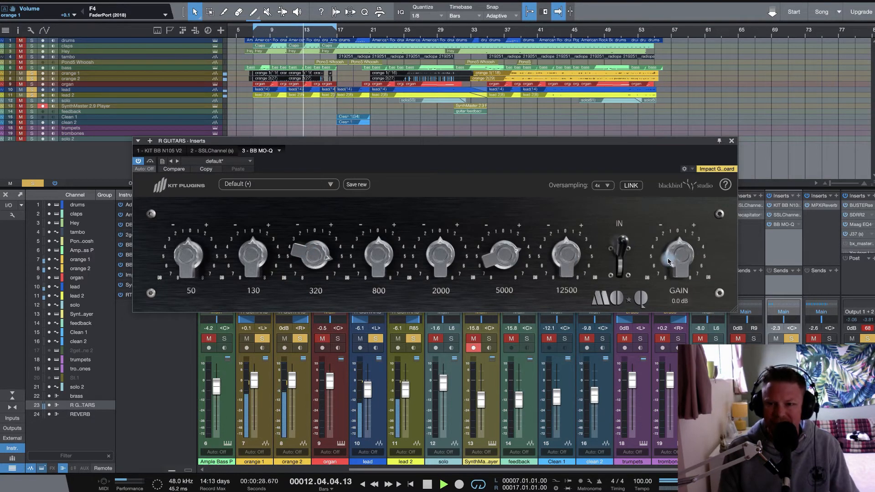
{"action": "left_click", "coordinate": [612, 254]}
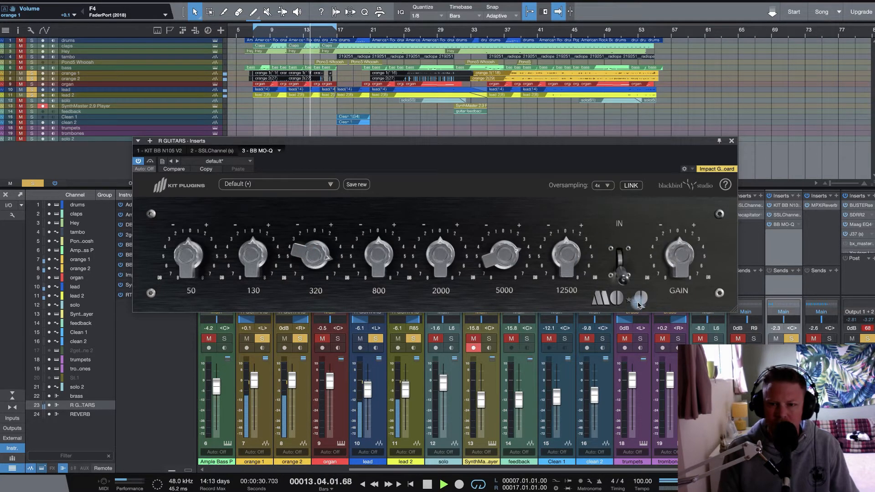
{"action": "left_click", "coordinate": [621, 271]}
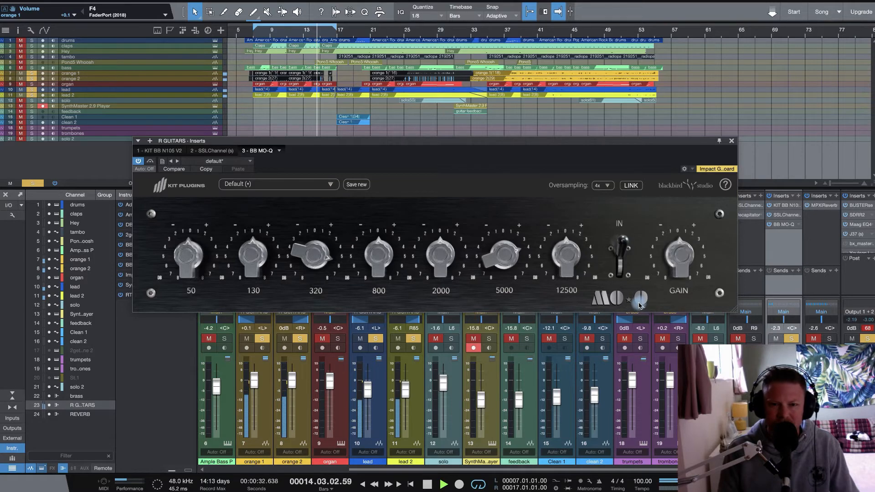
Step: Boost the guitar EQ's 130 band by 2.4 dB and readjust the 320 band's boost
{"action": "left_click_drag", "start_coordinate": [251, 251], "coordinate": [245, 272]}
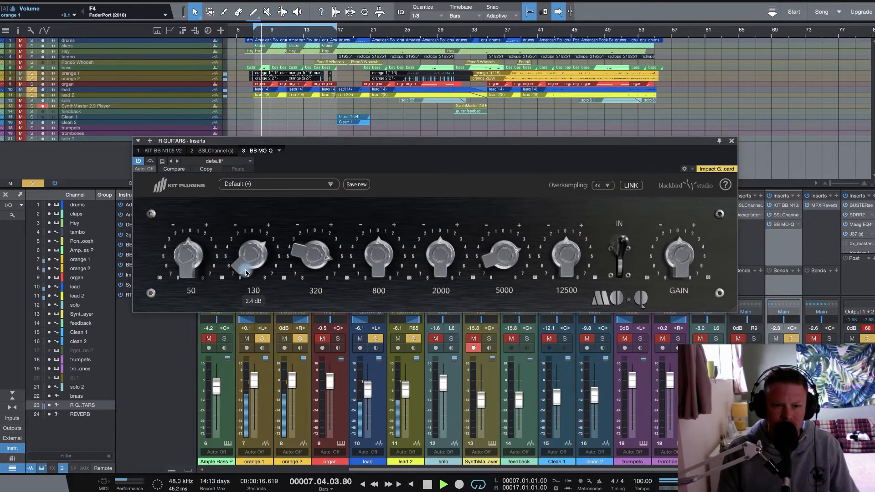
{"action": "left_click_drag", "start_coordinate": [295, 256], "coordinate": [311, 168]}
{"action": "left_click_drag", "start_coordinate": [312, 263], "coordinate": [306, 227]}
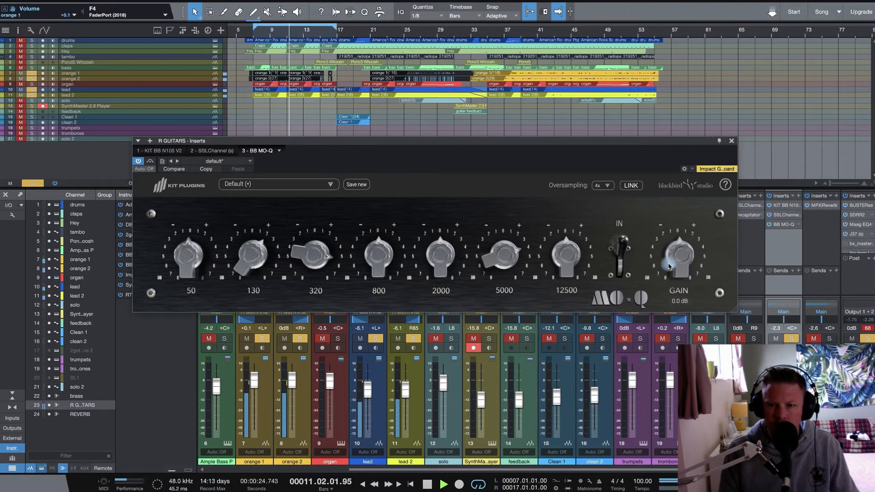
Step: Lower the MO-Q output gain on the guitars and compare the EQ bypassed and engaged
{"action": "left_click_drag", "start_coordinate": [670, 267], "coordinate": [669, 274]}
{"action": "left_click", "coordinate": [628, 253]}
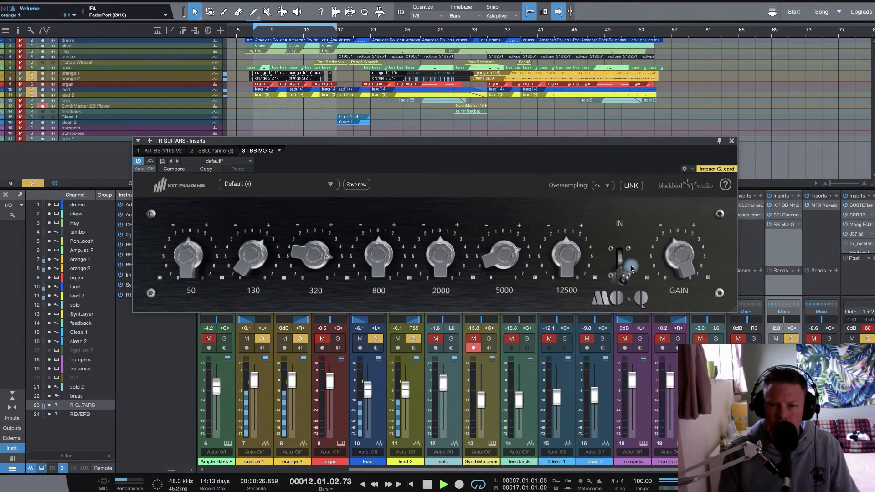
{"action": "left_click", "coordinate": [632, 278]}
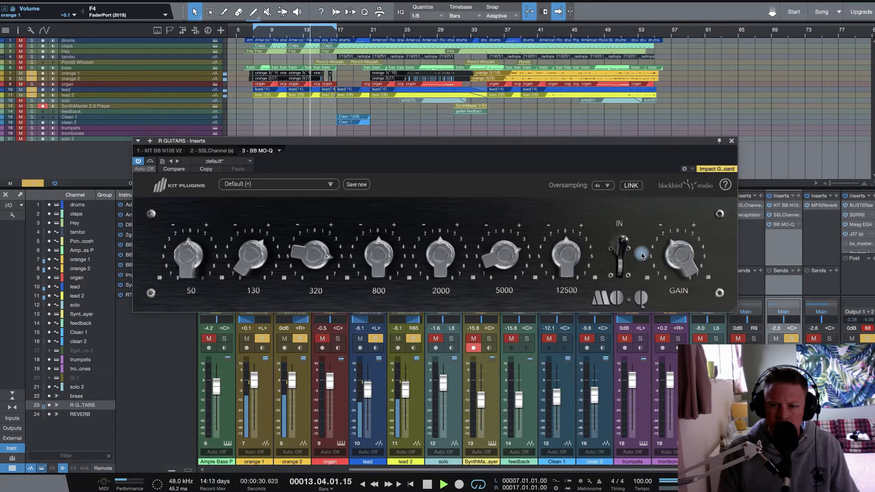
Step: Unsolo the R GUITARS bus and compare the full mix with the guitar EQ bypassed and engaged
{"action": "left_click", "coordinate": [793, 339]}
{"action": "left_click", "coordinate": [793, 338]}
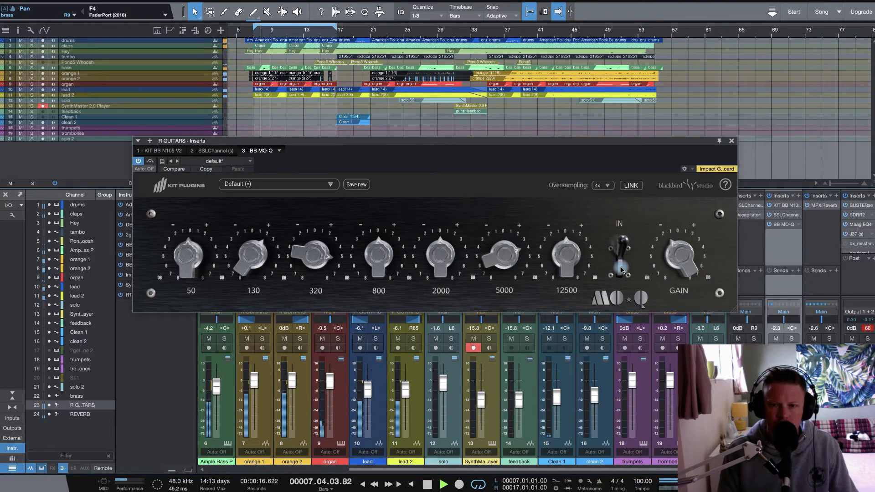
{"action": "left_click", "coordinate": [621, 248]}
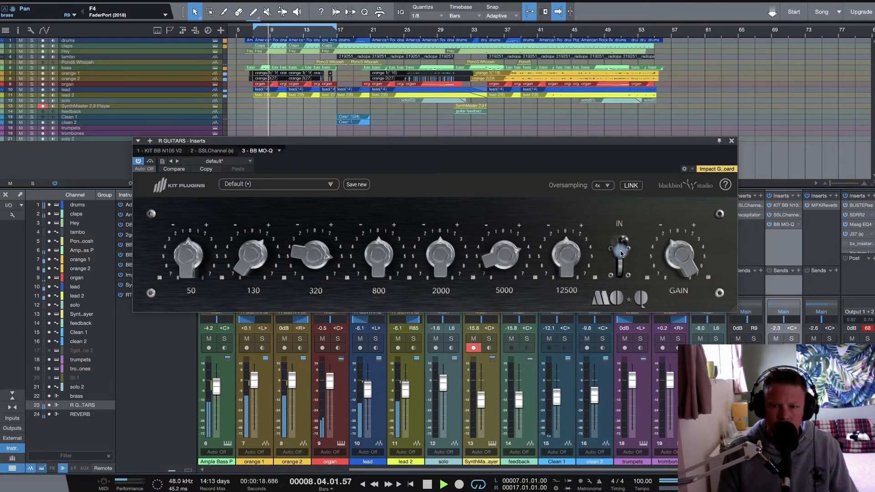
{"action": "left_click_drag", "start_coordinate": [621, 253], "coordinate": [620, 300]}
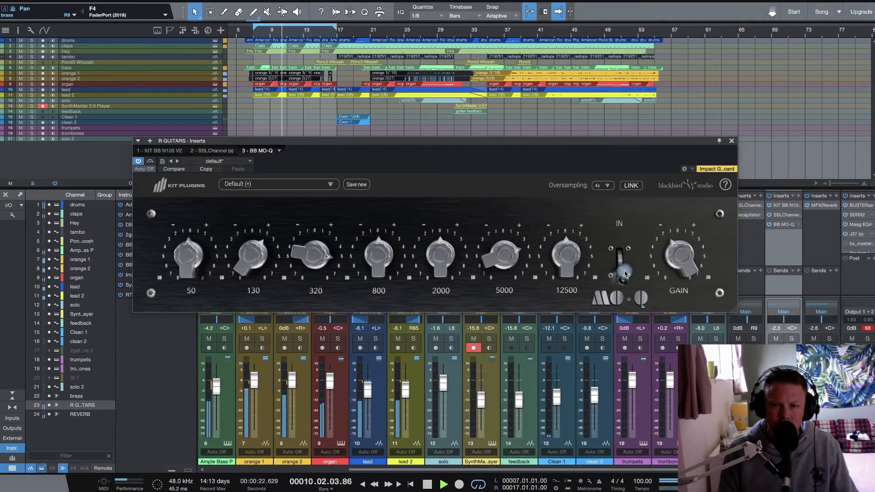
{"action": "left_click", "coordinate": [624, 278]}
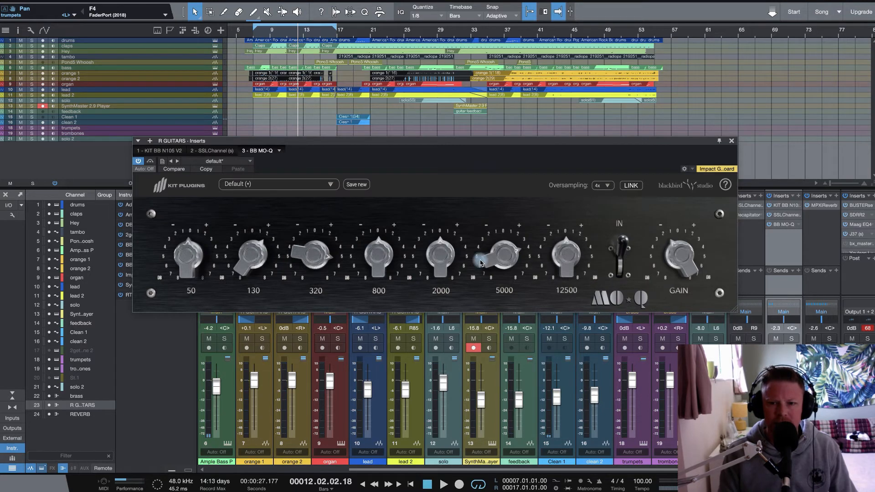
Step: Solo the R GUITARS bus again during playback, reduce the 130 band's boost and reset the 320 band to a smaller boost
{"action": "key", "text": "space"}
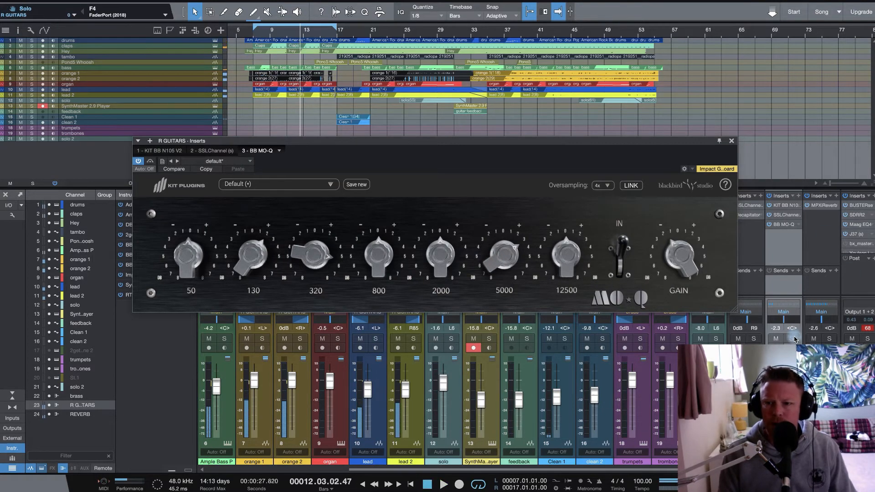
{"action": "left_click", "coordinate": [791, 339]}
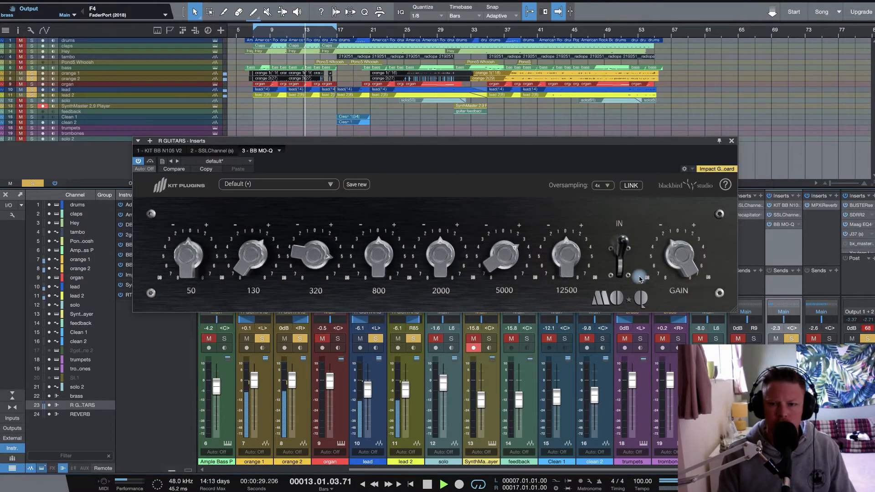
{"action": "left_click_drag", "start_coordinate": [249, 256], "coordinate": [313, 310]}
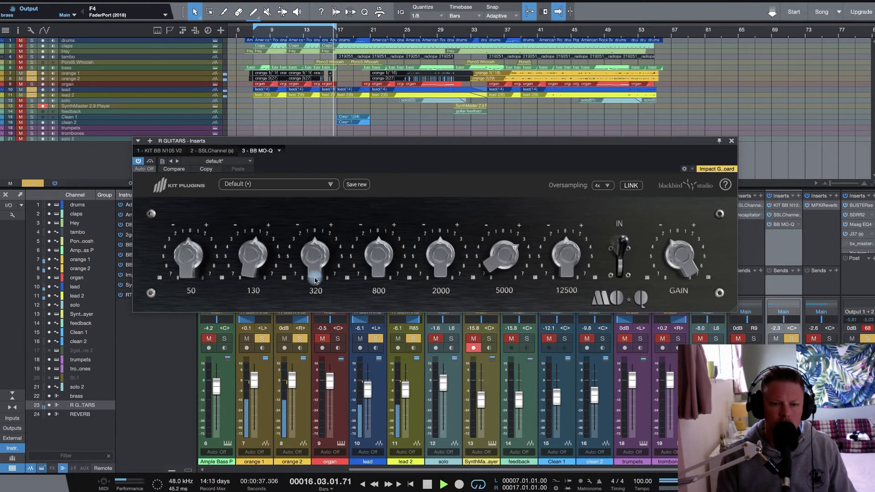
{"action": "left_click_drag", "start_coordinate": [315, 276], "coordinate": [311, 242]}
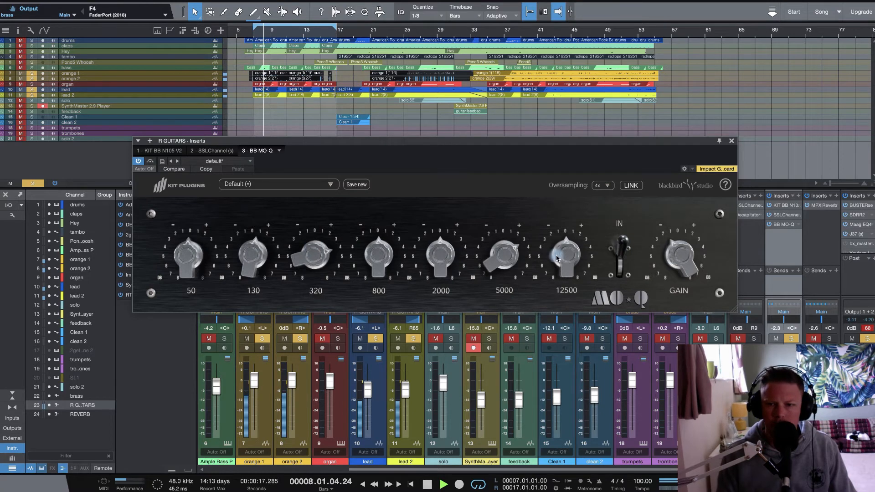
Step: Compare the revised guitar EQ bypassed and engaged, then unsolo the R GUITARS bus and stop playback
{"action": "left_click_drag", "start_coordinate": [623, 255], "coordinate": [623, 280]}
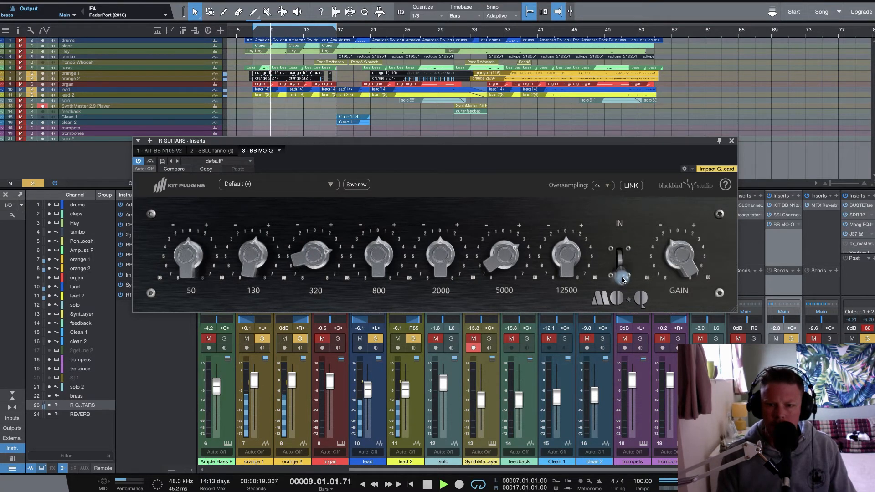
{"action": "left_click", "coordinate": [623, 280]}
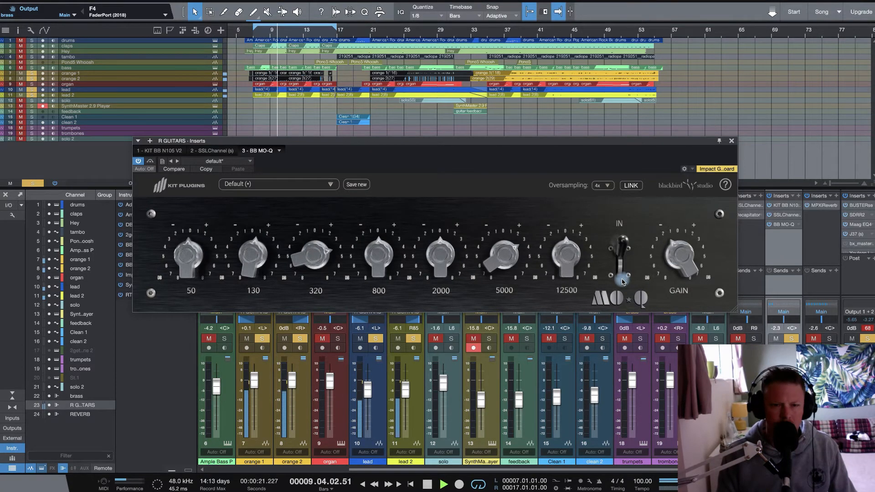
{"action": "left_click", "coordinate": [792, 338]}
{"action": "key", "text": "space"}
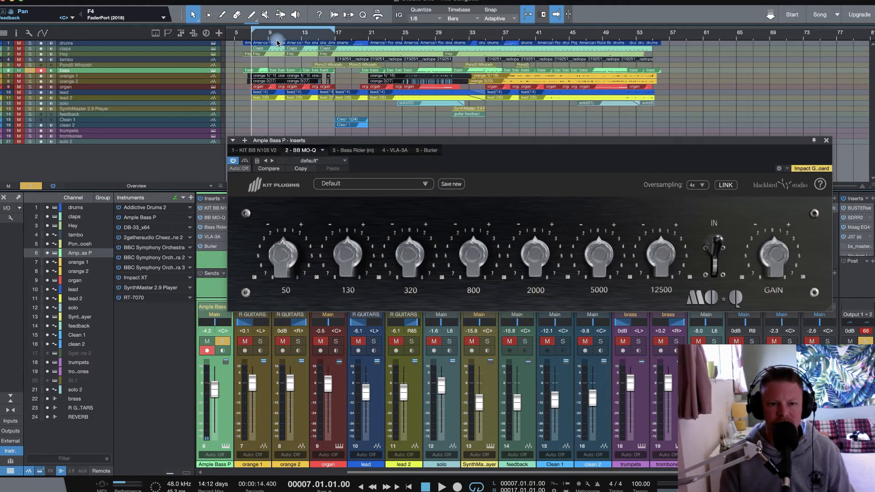
Step: Play the soloed Ample Bass P track and strongly boost the 50 and 130 bands on its MO-Q
{"action": "key", "text": "space"}
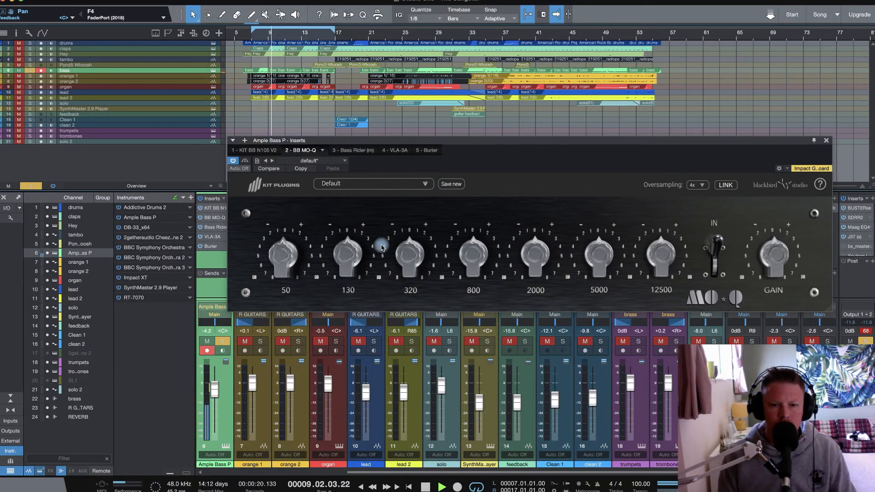
{"action": "left_click_drag", "start_coordinate": [275, 271], "coordinate": [275, 245]}
{"action": "left_click_drag", "start_coordinate": [275, 235], "coordinate": [274, 220]}
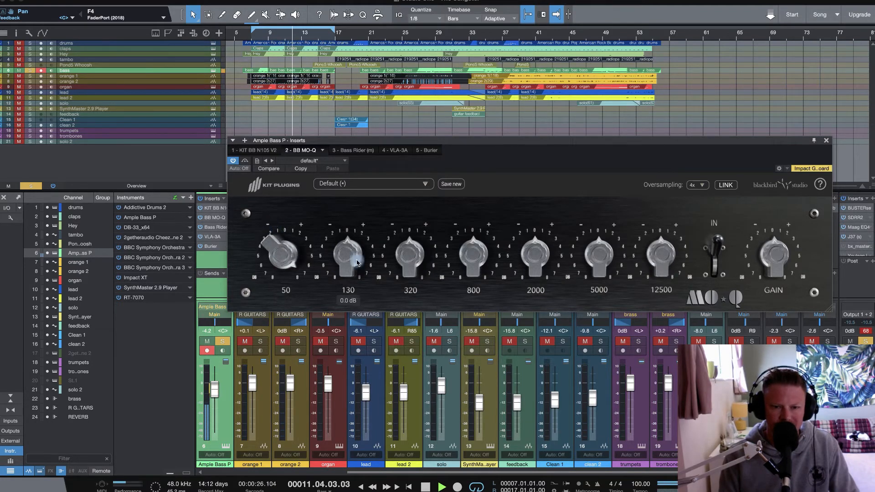
{"action": "left_click_drag", "start_coordinate": [347, 253], "coordinate": [342, 213]}
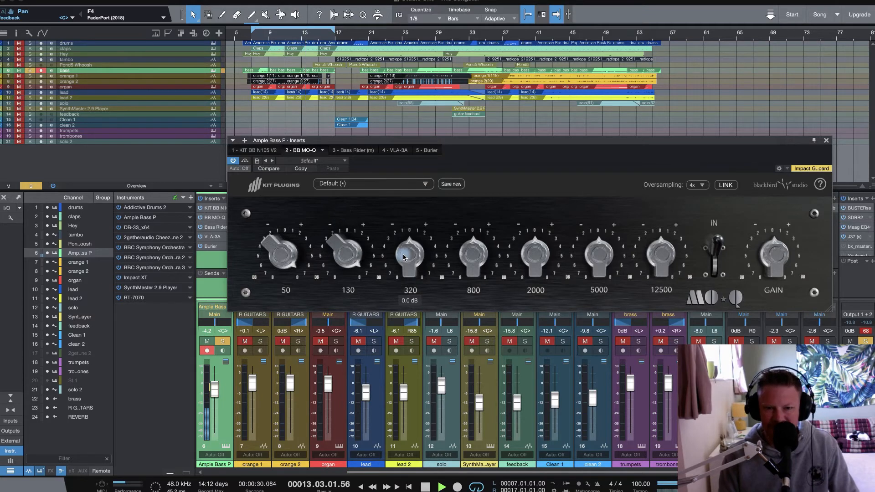
Step: Strongly boost the 2000 band on the Ample Bass P MO-Q and compare the EQ bypassed and engaged
{"action": "left_click_drag", "start_coordinate": [533, 263], "coordinate": [532, 212]}
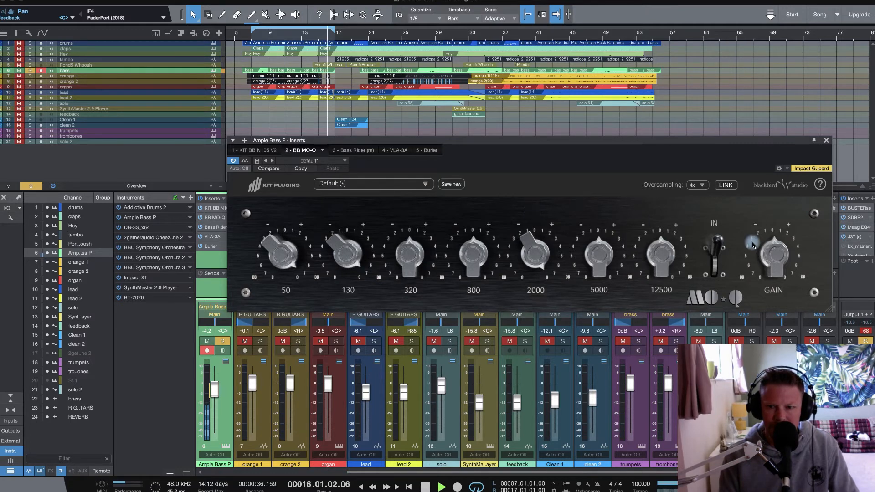
{"action": "left_click", "coordinate": [716, 248]}
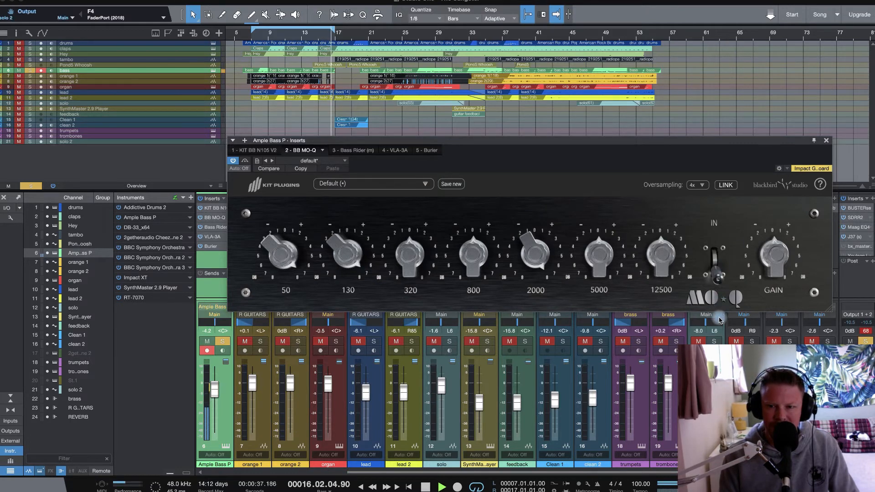
{"action": "left_click", "coordinate": [722, 279]}
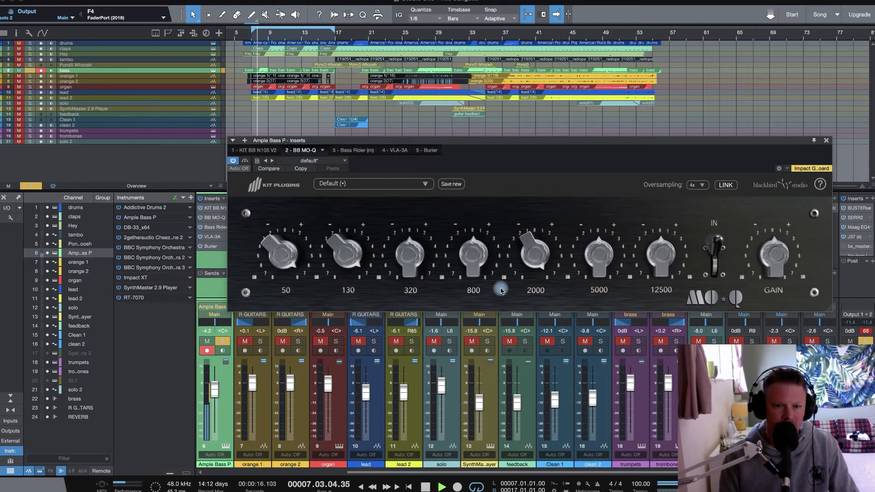
Step: Reduce the bass EQ's 50 band boost to 5.6 dB, lower the 130 and 2000 boosts, slightly boost 5000 and cut 12500
{"action": "left_click_drag", "start_coordinate": [279, 253], "coordinate": [326, 183]}
{"action": "left_click_drag", "start_coordinate": [347, 226], "coordinate": [381, 261]}
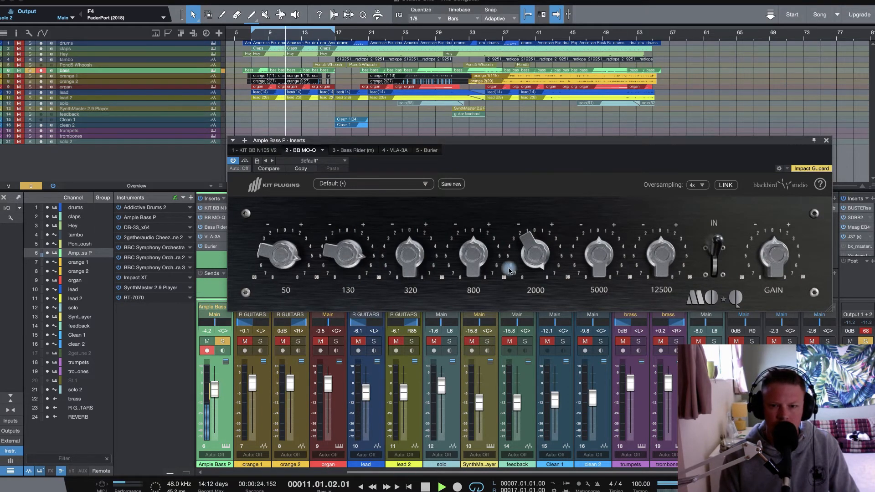
{"action": "left_click_drag", "start_coordinate": [551, 273], "coordinate": [523, 268]}
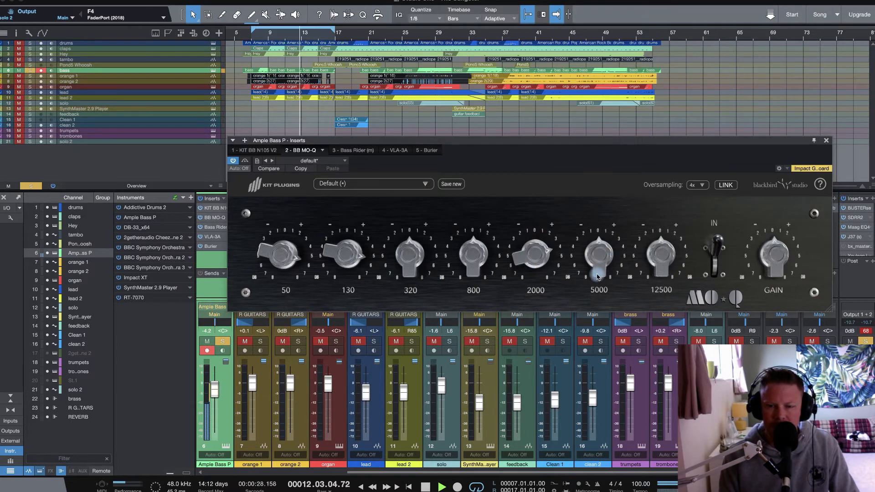
{"action": "mouse_move", "coordinate": [598, 277]}
{"action": "left_mouse_down"}
{"action": "mouse_move", "coordinate": [589, 210]}
{"action": "mouse_move", "coordinate": [594, 277]}
{"action": "left_mouse_up"}
{"action": "left_click_drag", "start_coordinate": [655, 266], "coordinate": [654, 280]}
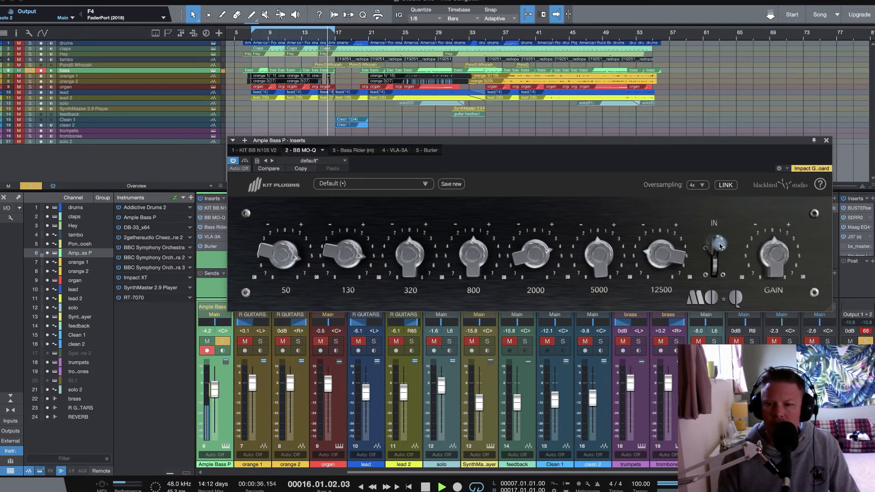
Step: Compare the revised bass EQ bypassed and engaged, both soloed and in the full mix with the Ample Bass P track unsoloed
{"action": "left_click", "coordinate": [717, 250]}
{"action": "left_click", "coordinate": [725, 270]}
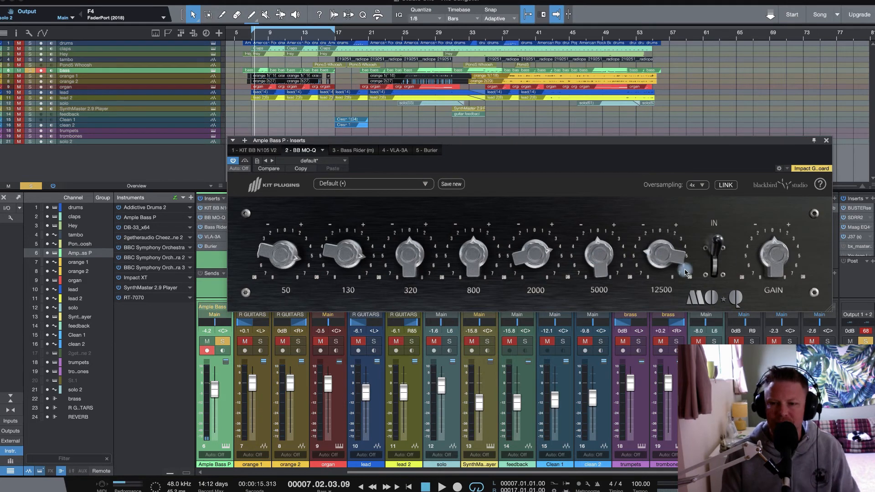
{"action": "key", "text": "space"}
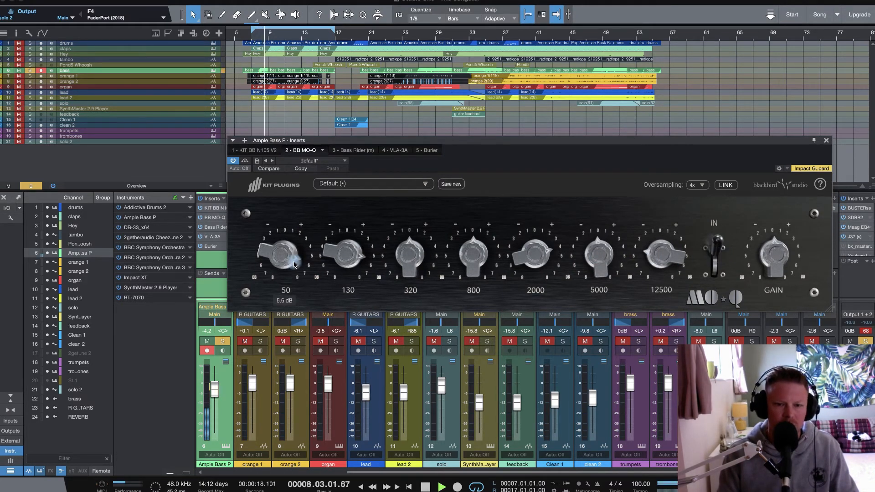
{"action": "left_click", "coordinate": [223, 342]}
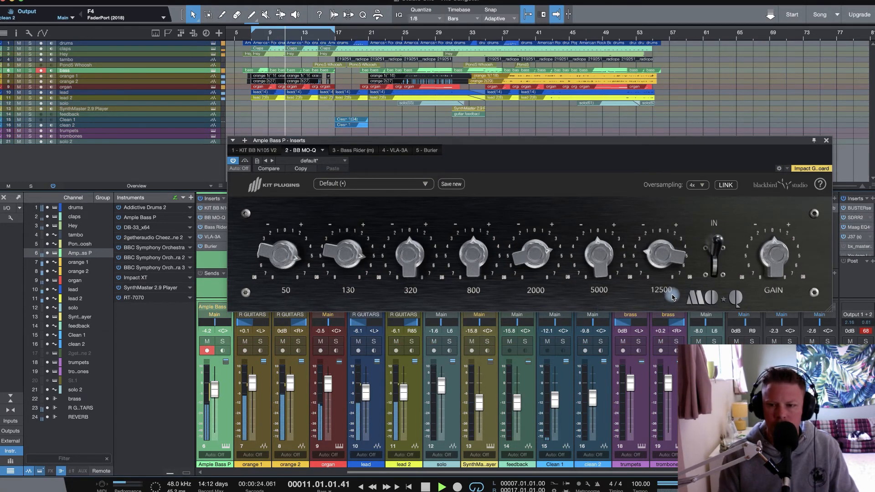
{"action": "left_click", "coordinate": [719, 259]}
{"action": "left_click", "coordinate": [716, 266]}
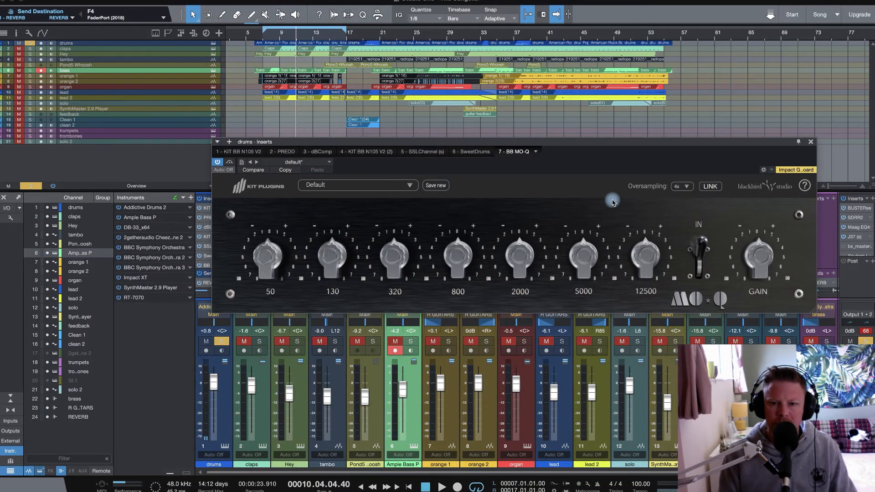
Step: Play the soloed drums track and apply moderate boosts to the 50 and 130 bands on its MO-Q
{"action": "key", "text": "space"}
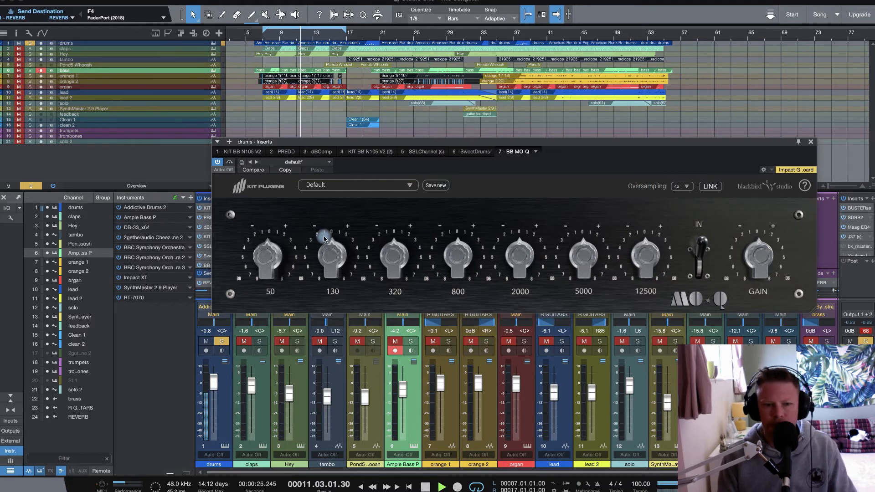
{"action": "mouse_move", "coordinate": [276, 274]}
{"action": "left_click_drag", "start_coordinate": [275, 274], "coordinate": [267, 237]}
{"action": "left_click_drag", "start_coordinate": [330, 262], "coordinate": [326, 247]}
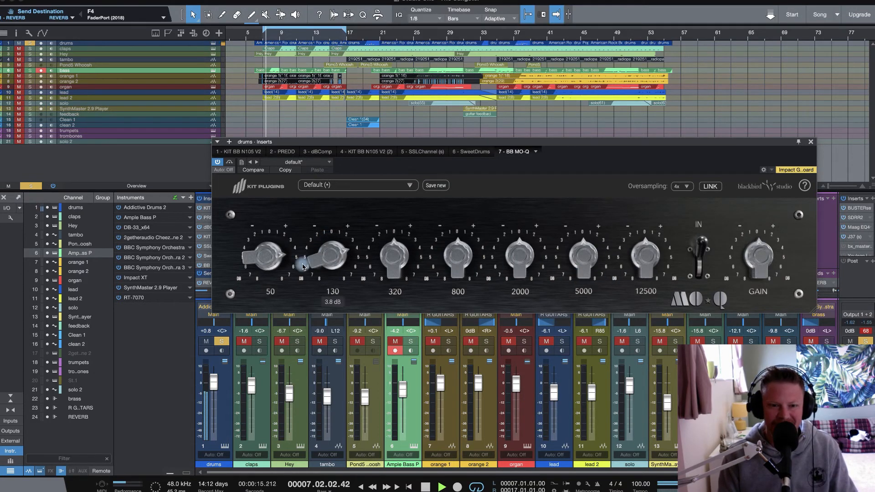
{"action": "left_click_drag", "start_coordinate": [319, 255], "coordinate": [330, 229]}
{"action": "left_click_drag", "start_coordinate": [254, 261], "coordinate": [263, 266]}
Step: Add a small boost to the 5000 band and a larger boost to the 12500 band on the drums MO-Q
{"action": "mouse_move", "coordinate": [584, 266]}
{"action": "left_mouse_down"}
{"action": "mouse_move", "coordinate": [581, 239]}
{"action": "mouse_move", "coordinate": [576, 262]}
{"action": "left_mouse_up"}
{"action": "left_click_drag", "start_coordinate": [642, 262], "coordinate": [638, 229]}
{"action": "mouse_move", "coordinate": [587, 256]}
{"action": "left_mouse_down"}
{"action": "mouse_move", "coordinate": [588, 224]}
{"action": "mouse_move", "coordinate": [586, 256]}
{"action": "left_mouse_up"}
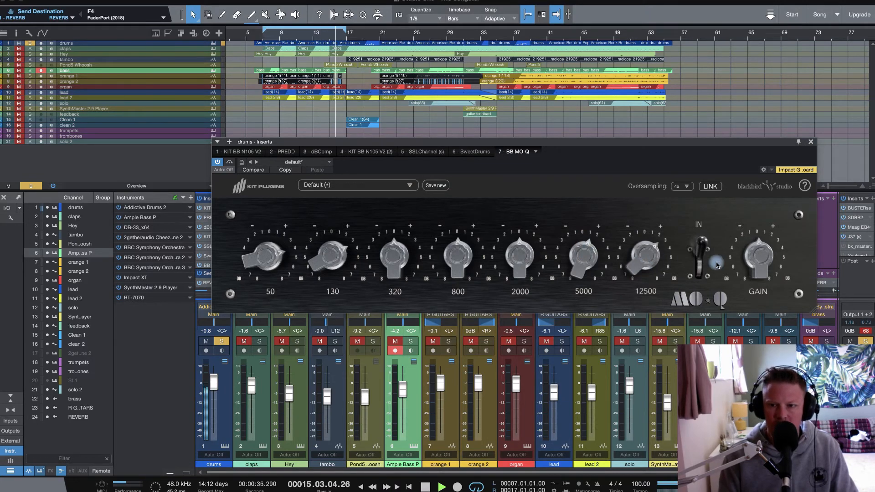
Step: Compare the soloed drums with the MO-Q bypassed and engaged, leaving it engaged
{"action": "left_click", "coordinate": [701, 264]}
{"action": "left_click", "coordinate": [702, 271]}
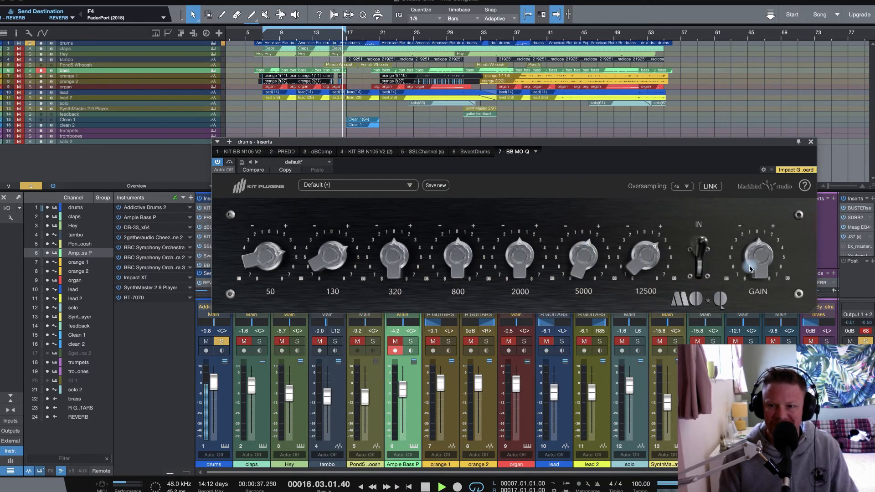
{"action": "left_click", "coordinate": [703, 257]}
{"action": "left_click", "coordinate": [703, 258]}
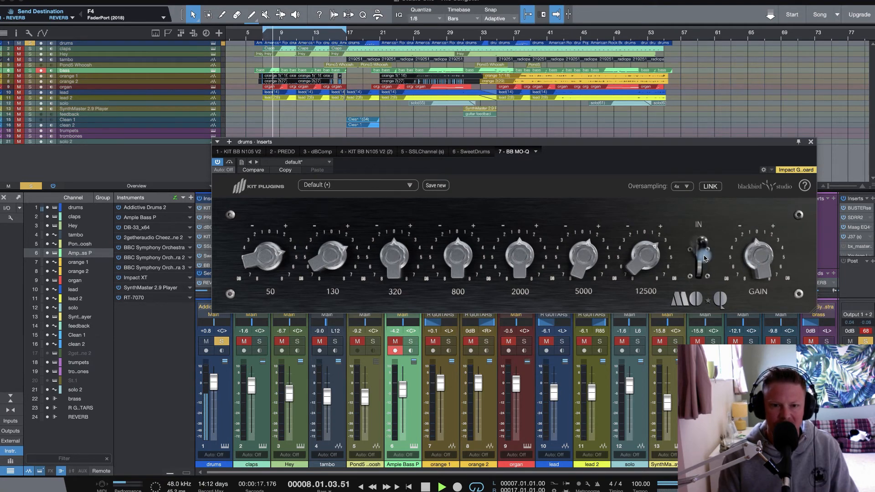
Step: Unsolo the drums track, compare the full mix with the drum EQ bypassed and engaged, and stop playback
{"action": "left_click", "coordinate": [222, 341]}
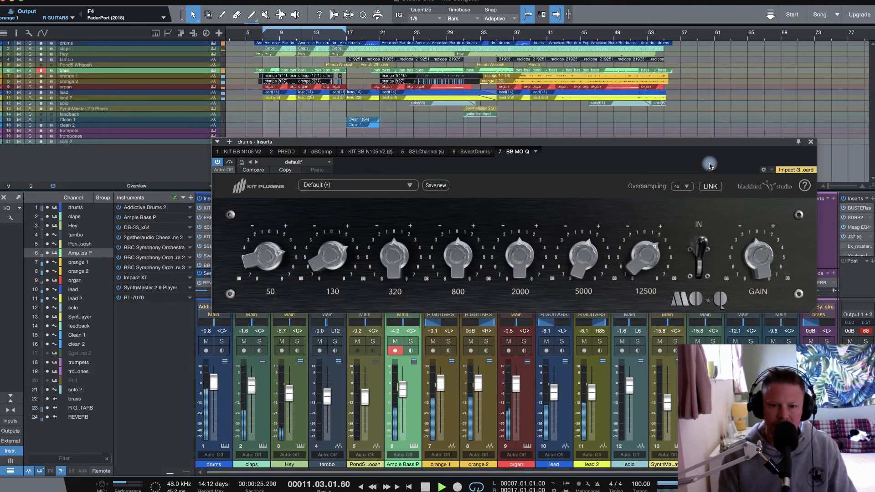
{"action": "mouse_move", "coordinate": [263, 258]}
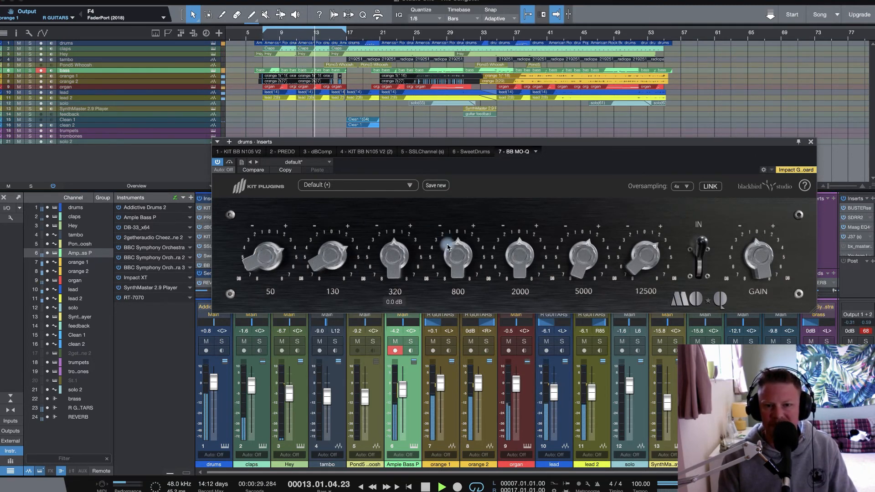
{"action": "mouse_move", "coordinate": [449, 247]}
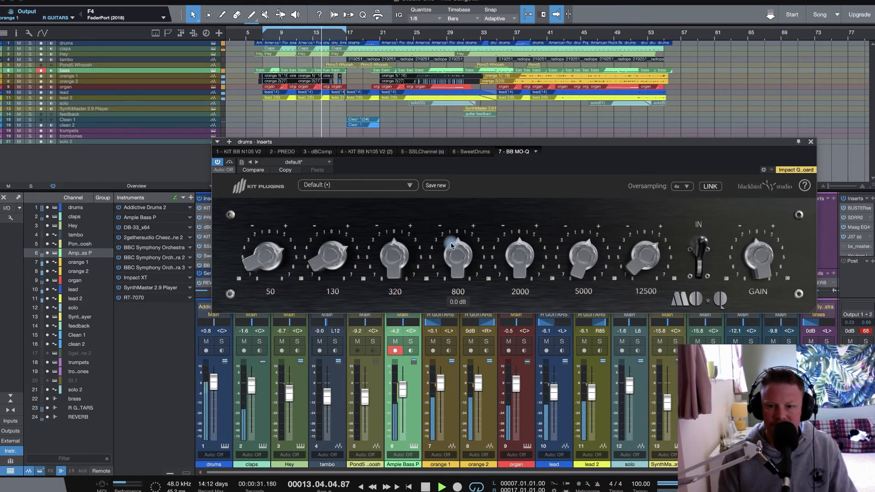
{"action": "left_click", "coordinate": [702, 260]}
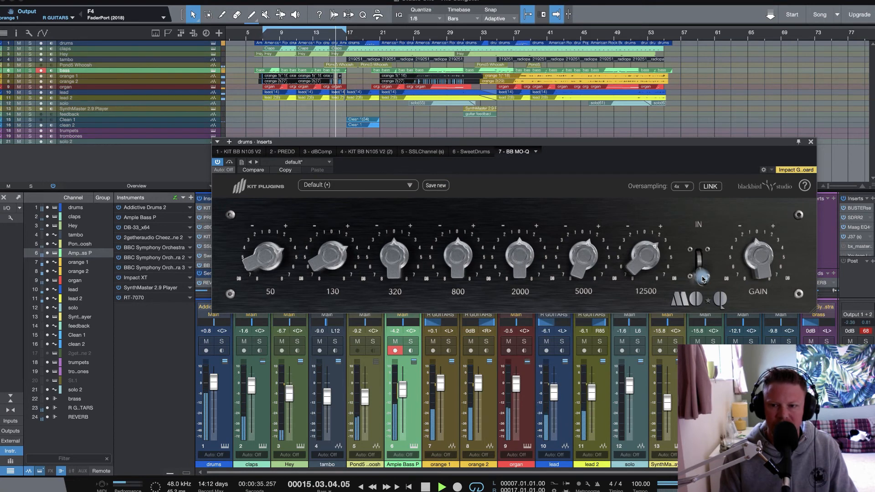
{"action": "left_click", "coordinate": [697, 282]}
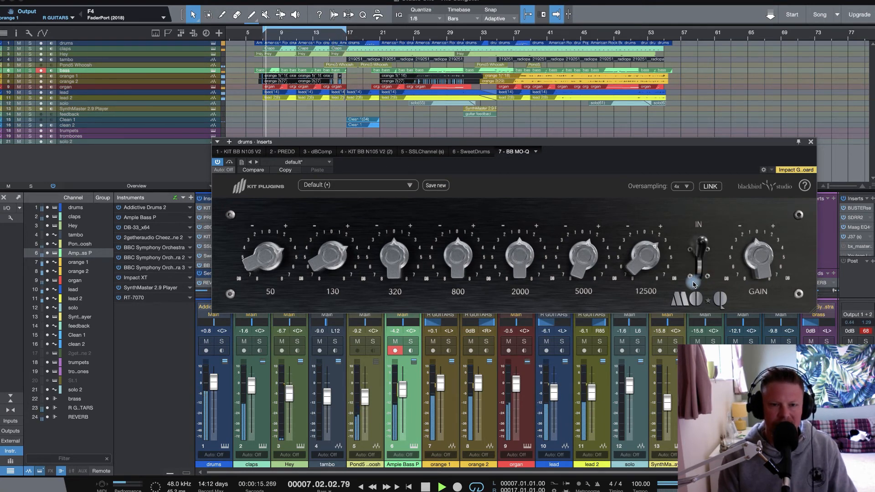
{"action": "key", "text": "space"}
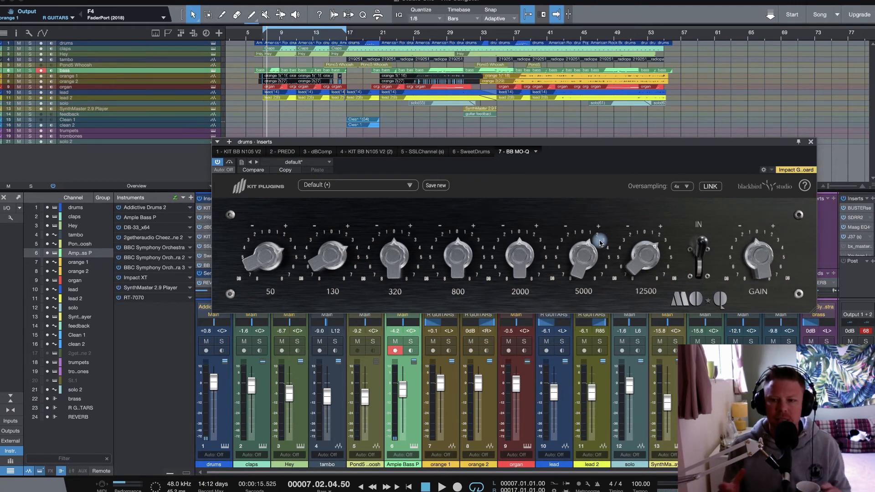